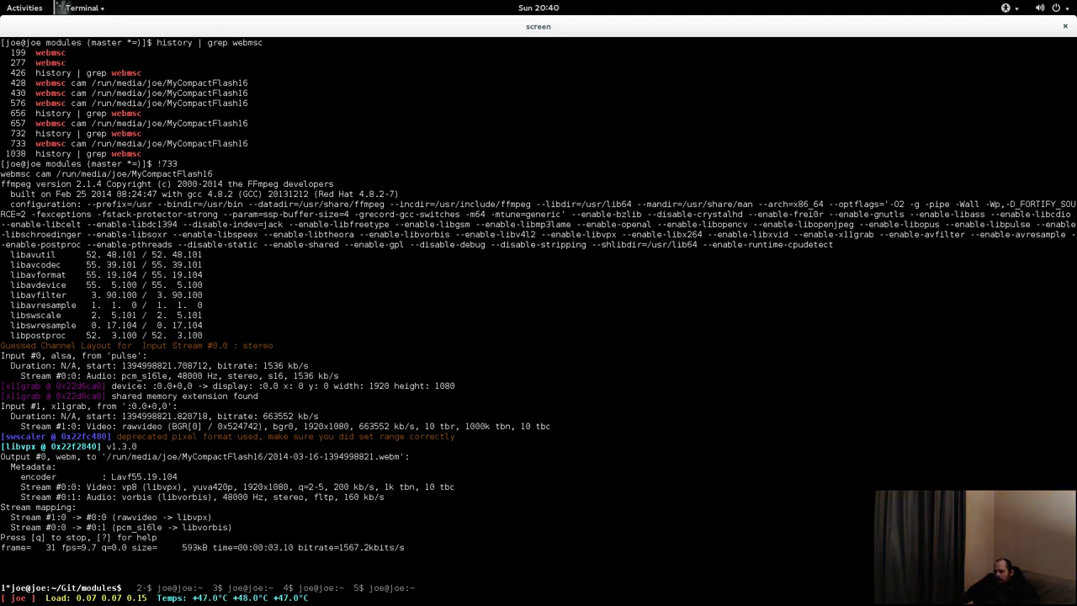
Switch the screen session to shell window 2 and start typing clear.
key(ctrl+a)
text(2)
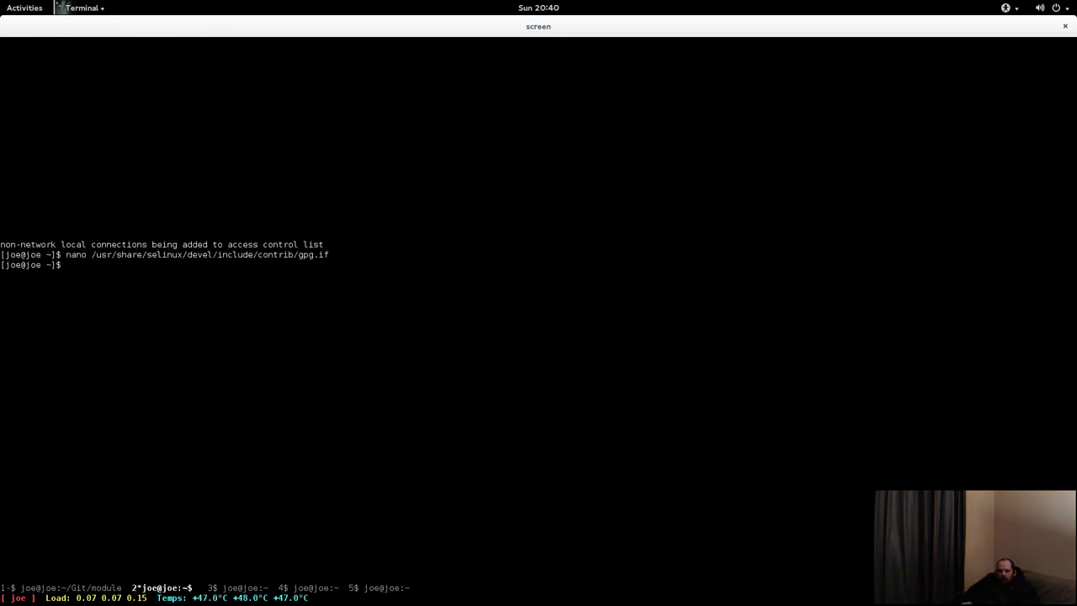
text(clear)
Clear the screen and run lsusb to list the connected USB devices.
key(Return)
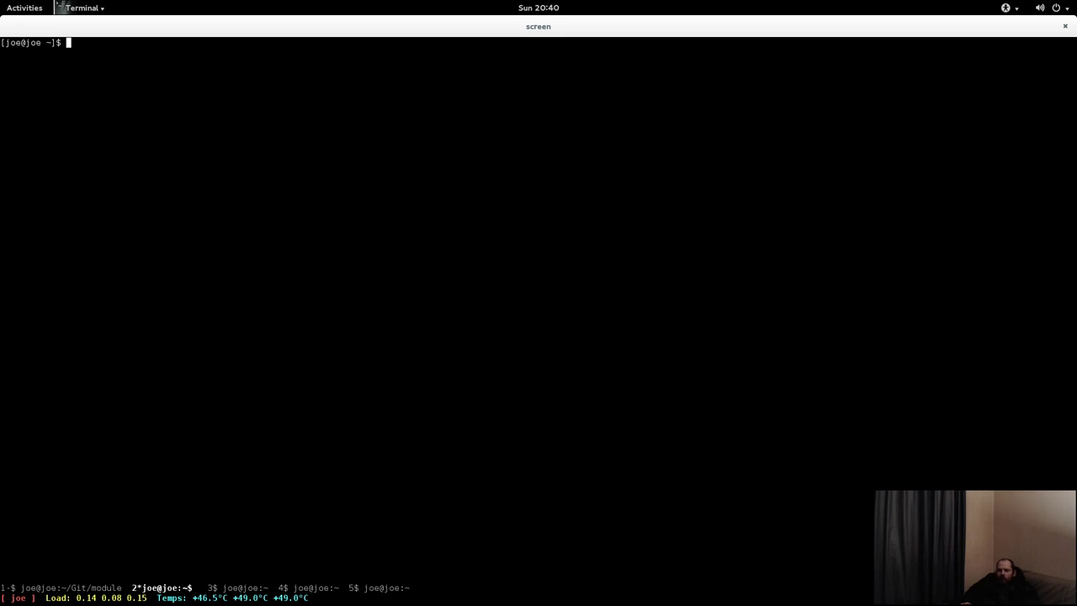
text(lu)
key(BackSpace)
text(susb)
key(Return)
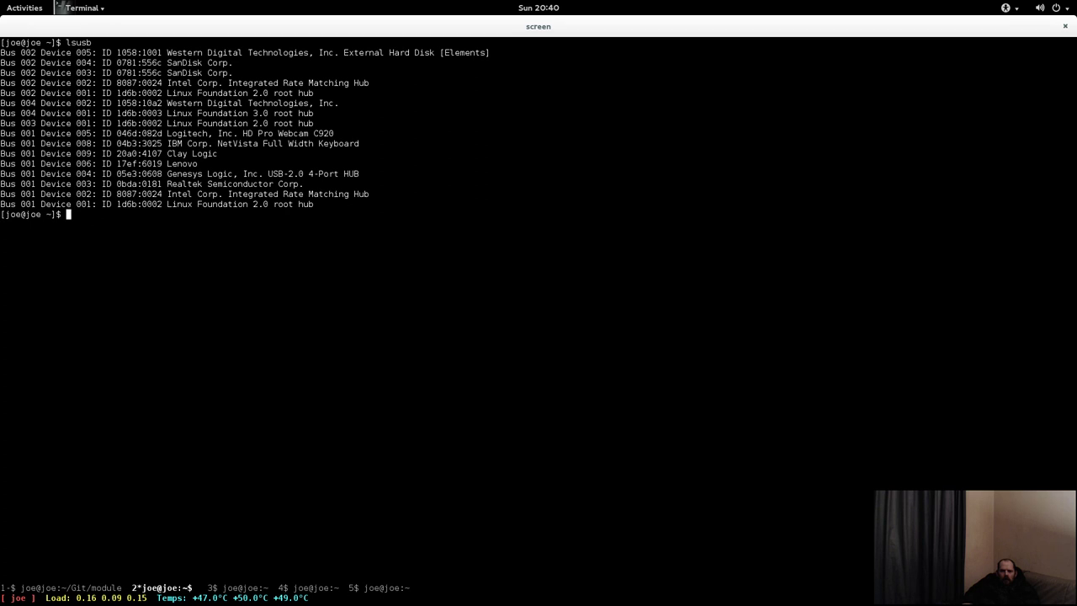
Run lspci, after the mistyped lspic, to list the PCI devices.
text(lspic)
key(Return)
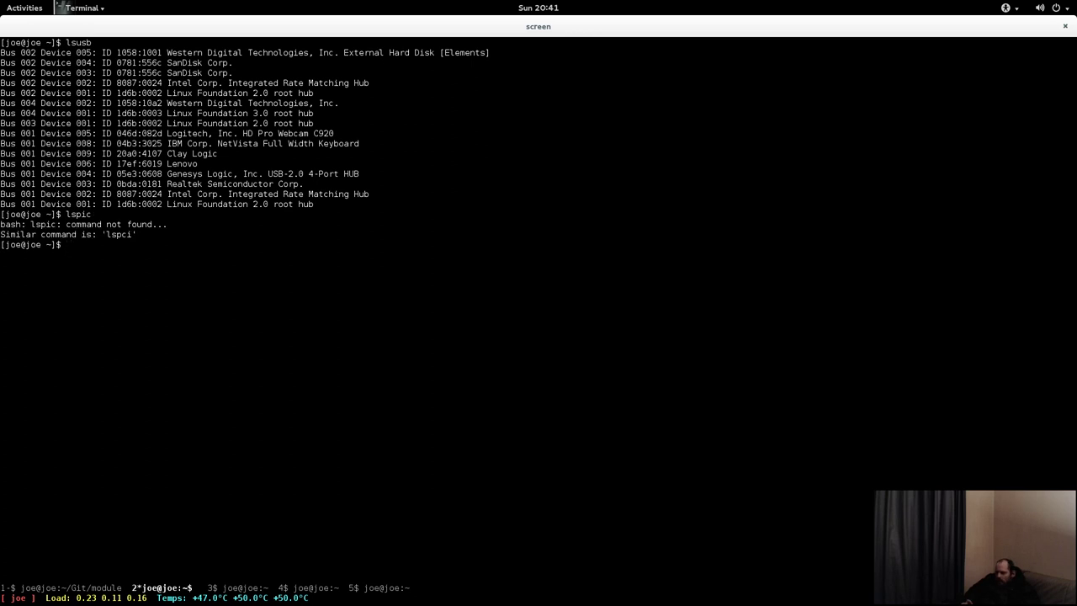
text(lspci)
key(Return)
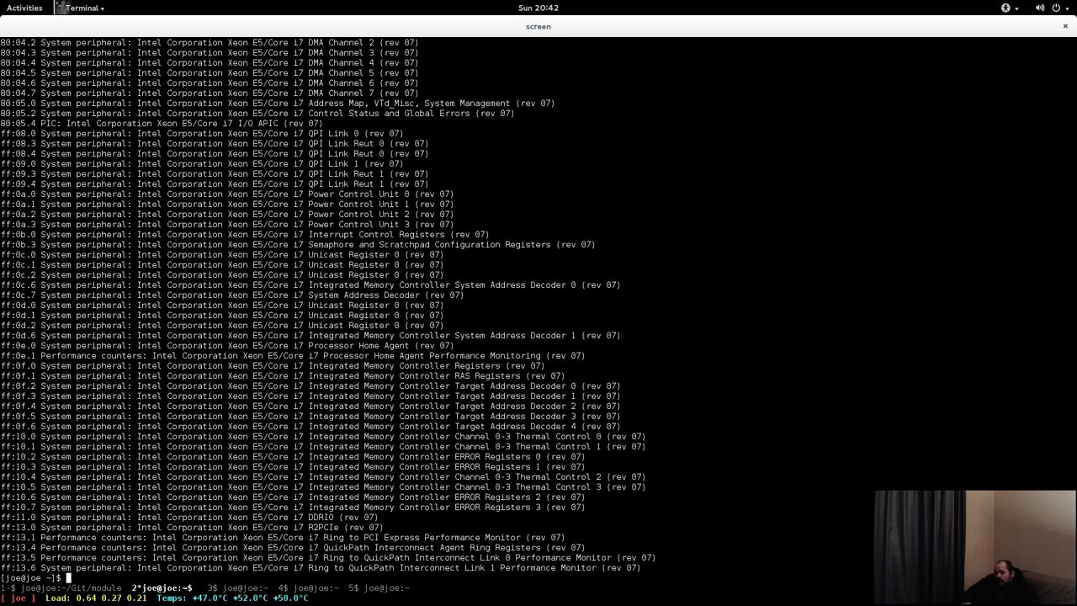
List the .gnupg folder, then recall the command and extend it to .gnupg/gpg-agent-wrapper.
text(ls .gnupg)
key(Return)
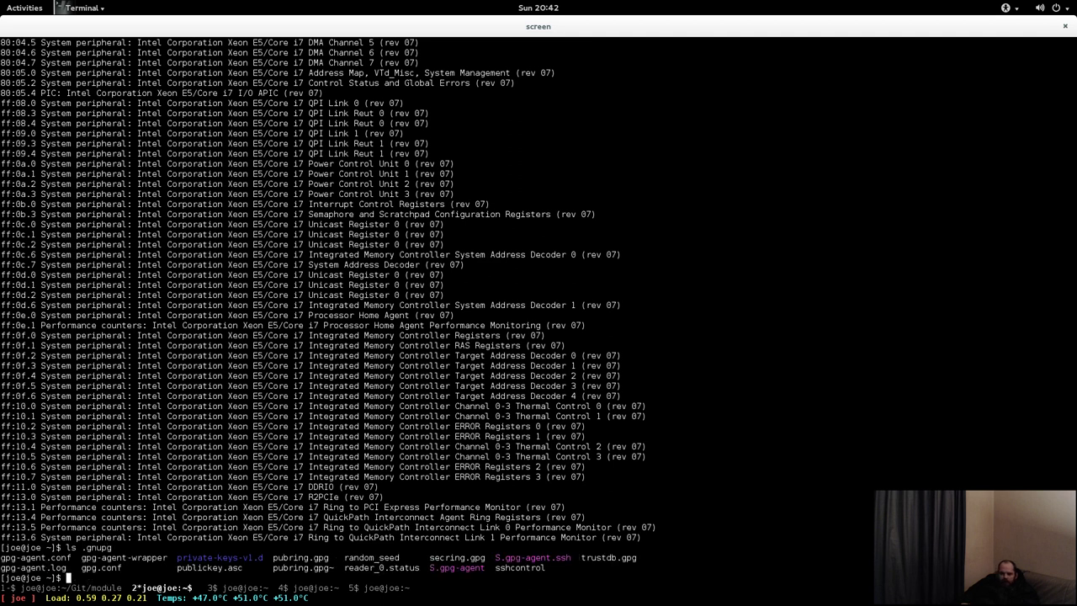
key(Up)
text(/gpg-agent-w)
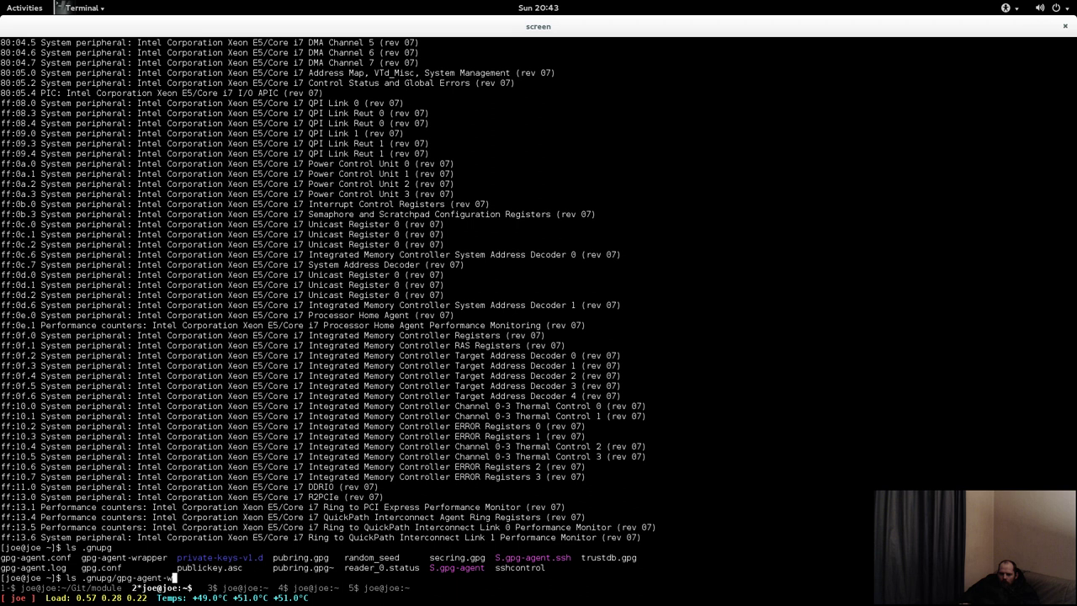
text(rapper)
key(Left)
key(Left)
key(Left)
key(Left)
key(Left)
key(Left)
key(Left)
key(Left)
key(Left)
key(Left)
key(Left)
key(Left)
key(Left)
key(Left)
key(Left)
key(Left)
key(Left)
key(Left)
key(Left)
key(Left)
Turn ls into less and open .gnupg/gpg-agent-wrapper for reading.
text(es)
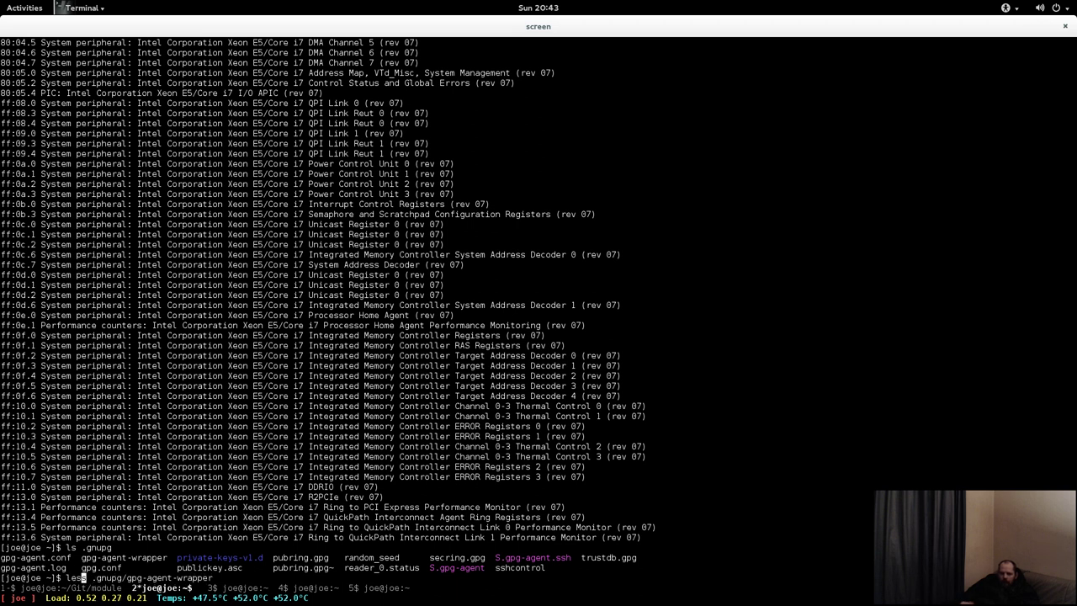
key(Return)
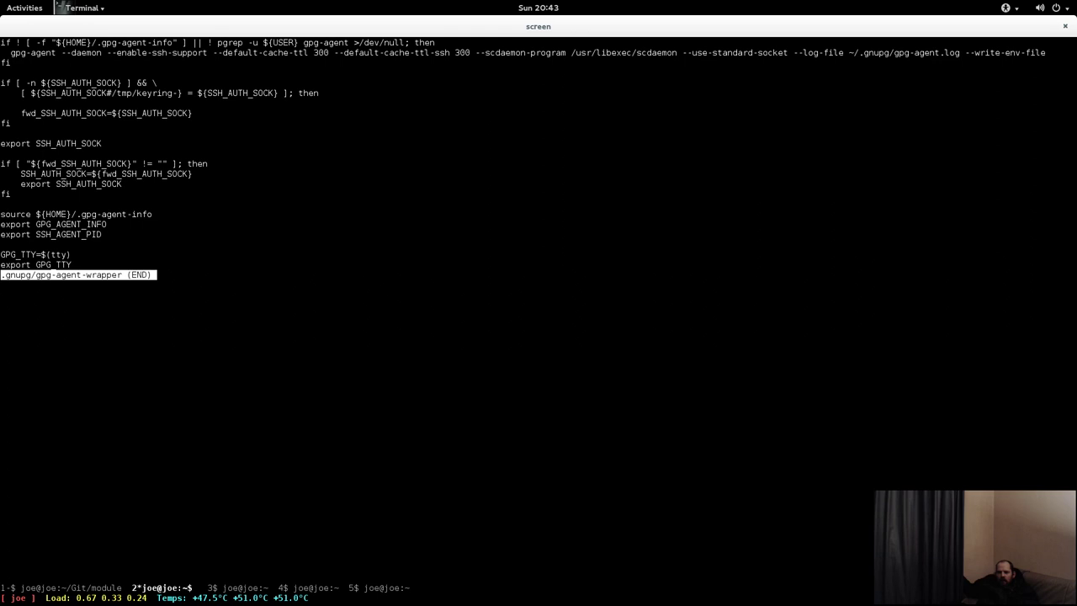
Close the wrapper script and run ps xZ | less to show processes with SELinux labels.
key(q)
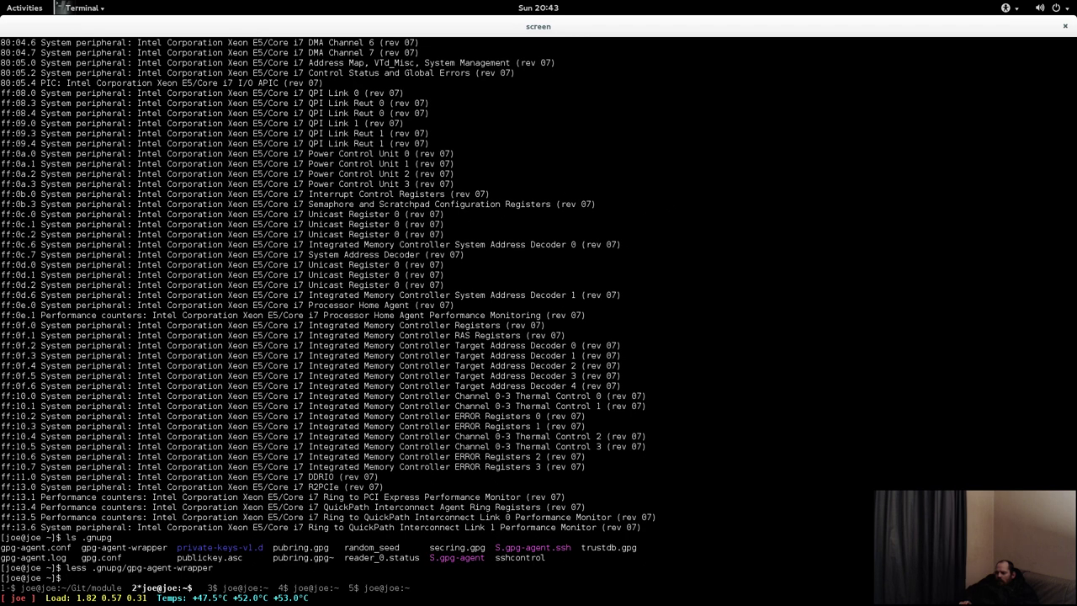
text(ps x)
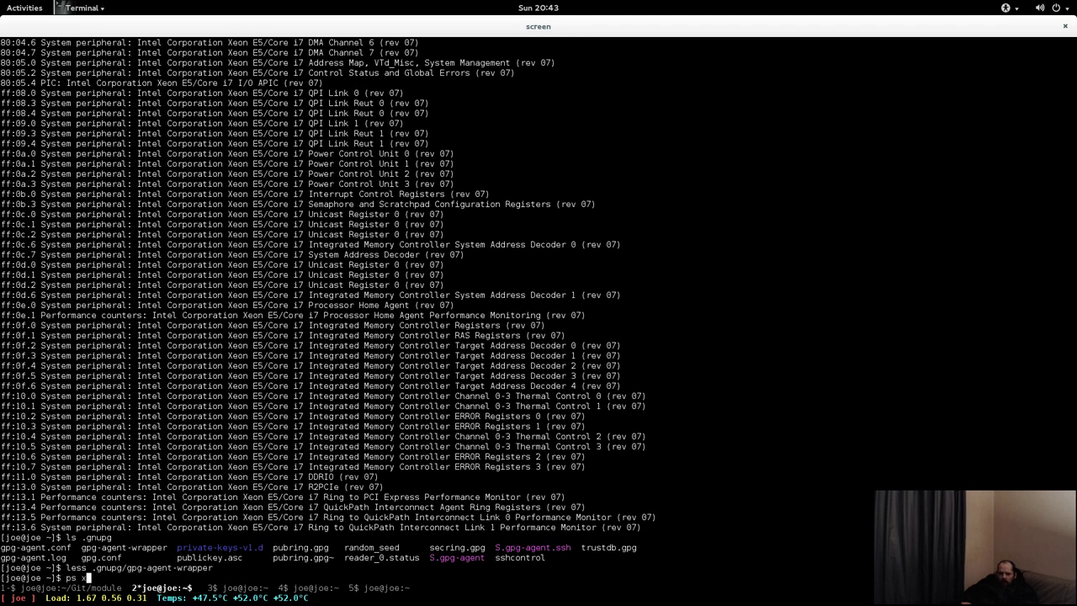
text(Z | less)
key(Return)
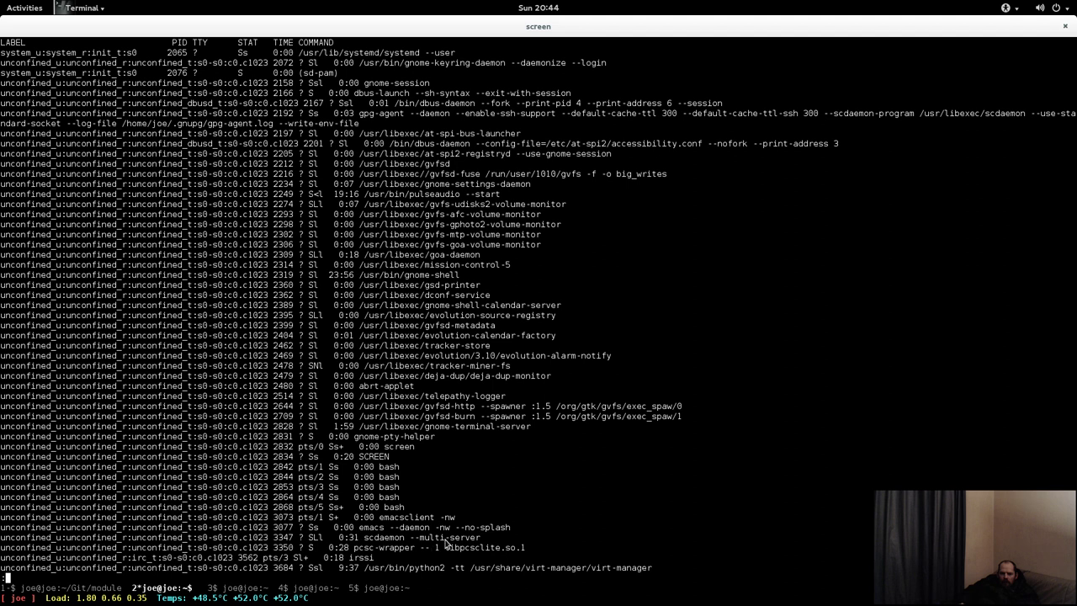
Scroll through the labelled process list, including gpg-agent, then quit less.
scroll(483, 545, down, 2)
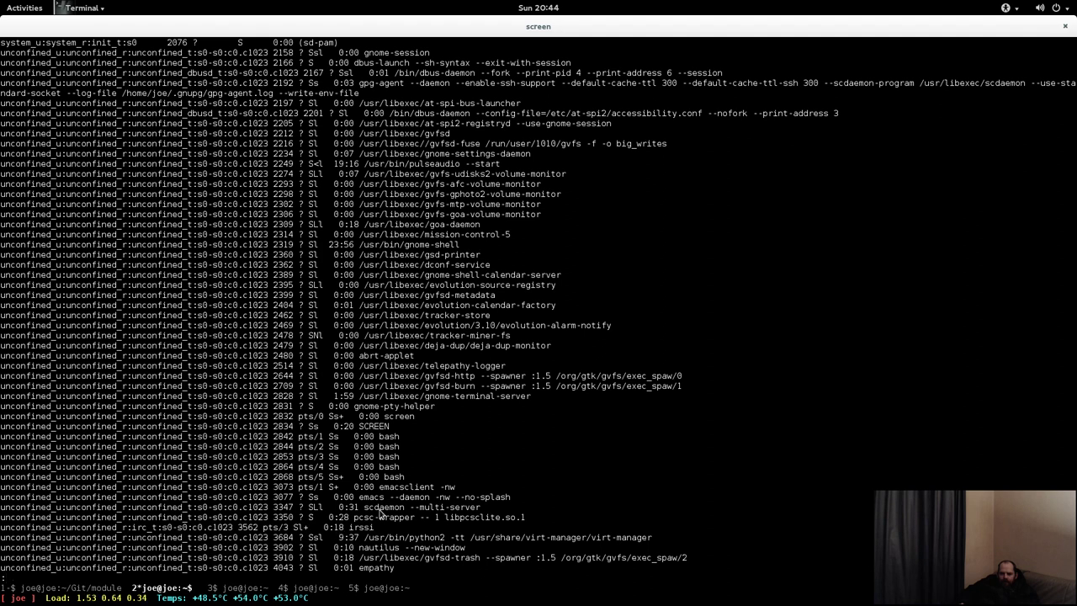
scroll(433, 523, down, 5)
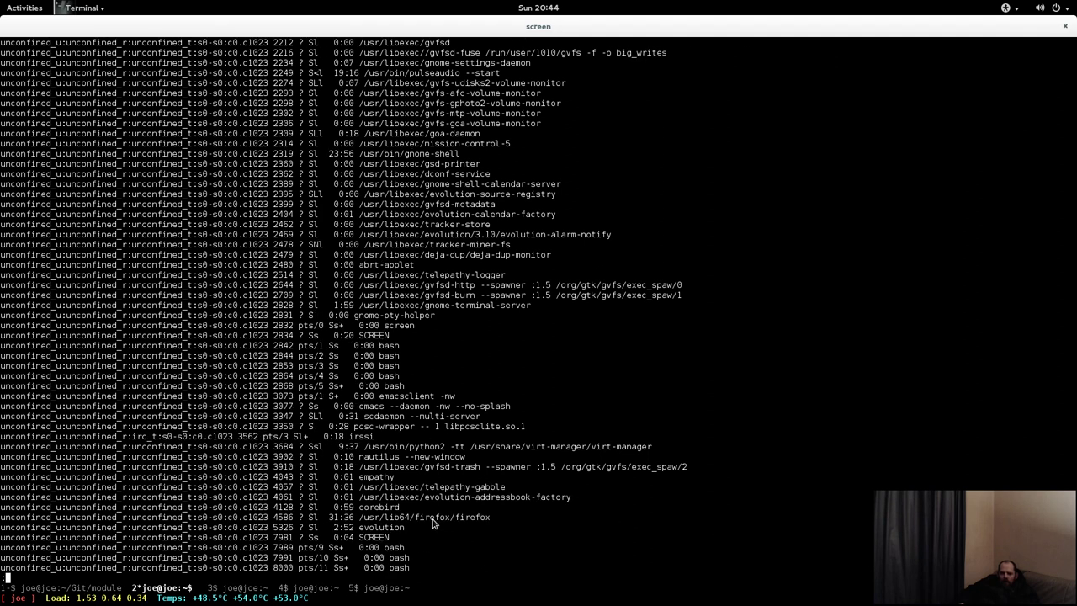
scroll(418, 548, down, 4)
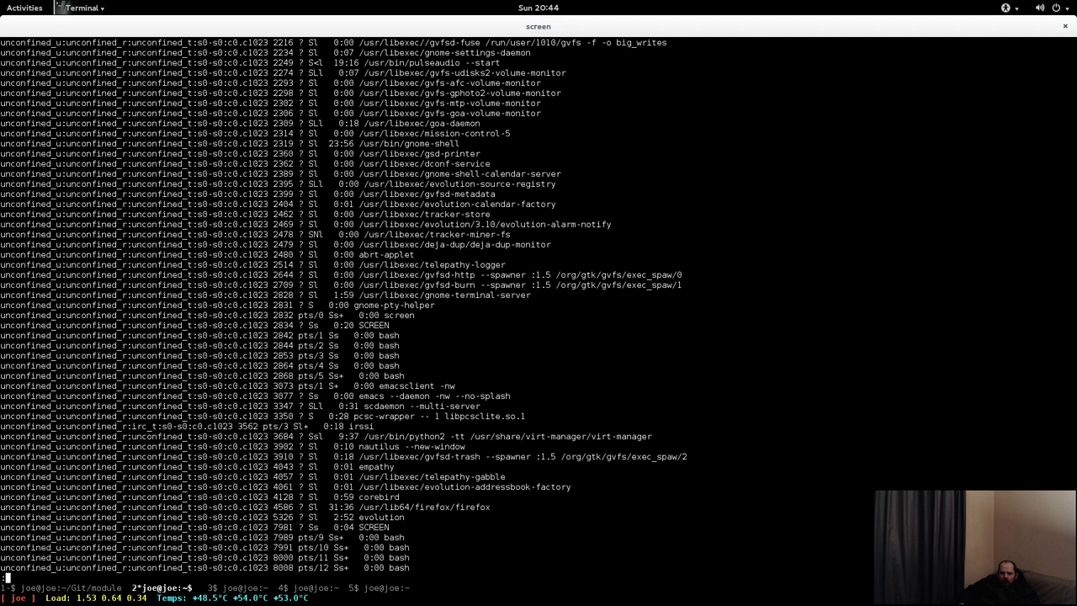
scroll(418, 548, down, 4)
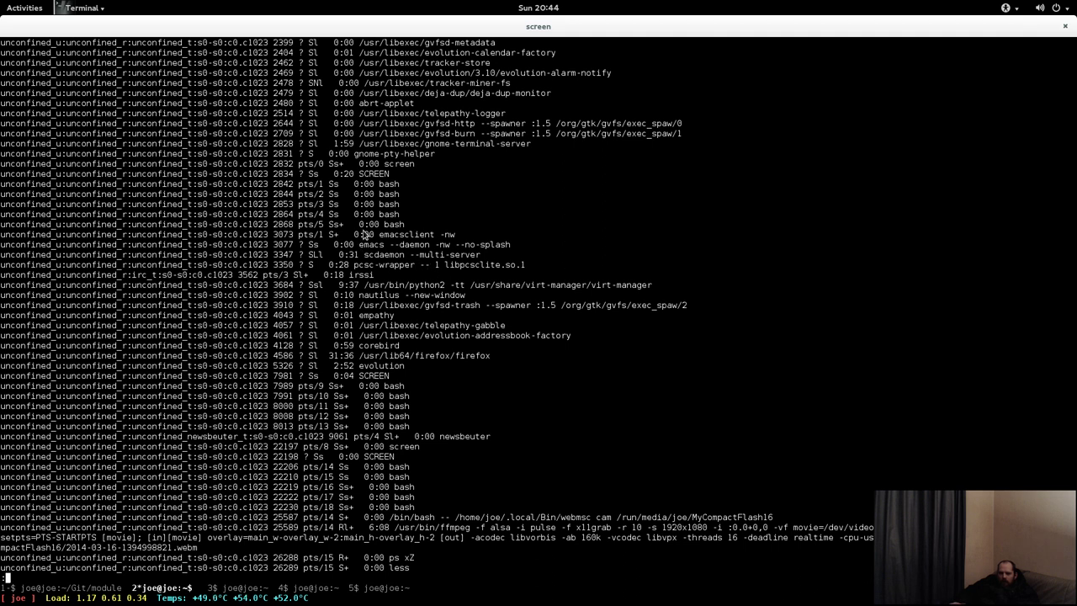
scroll(366, 233, up, 10)
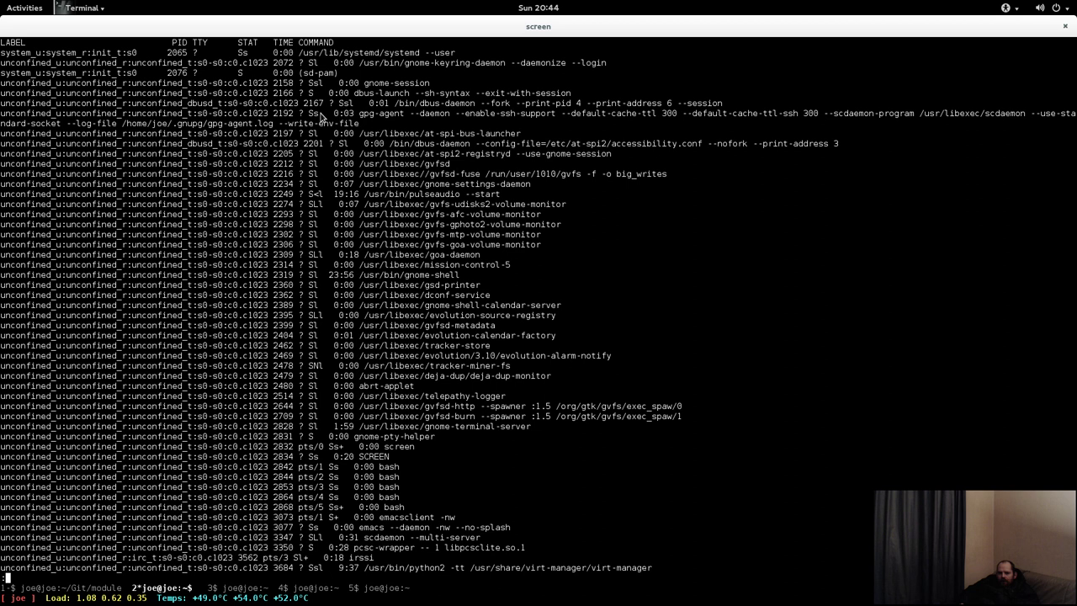
key(q)
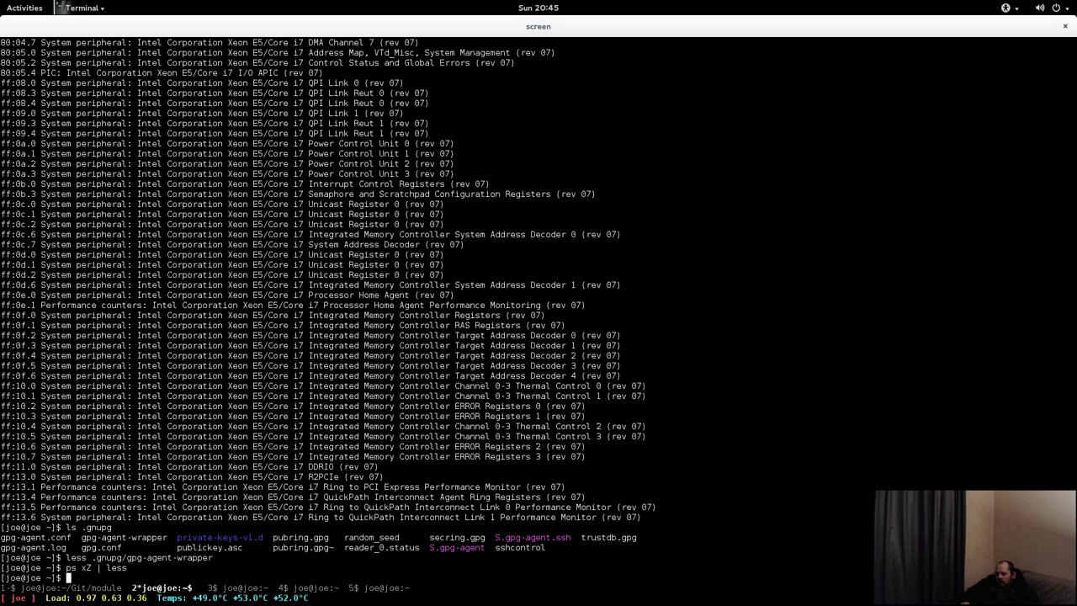
Change into Git/modules and type nano myunconfineduser.te to edit the policy module.
text(cd Git/modules)
key(Return)
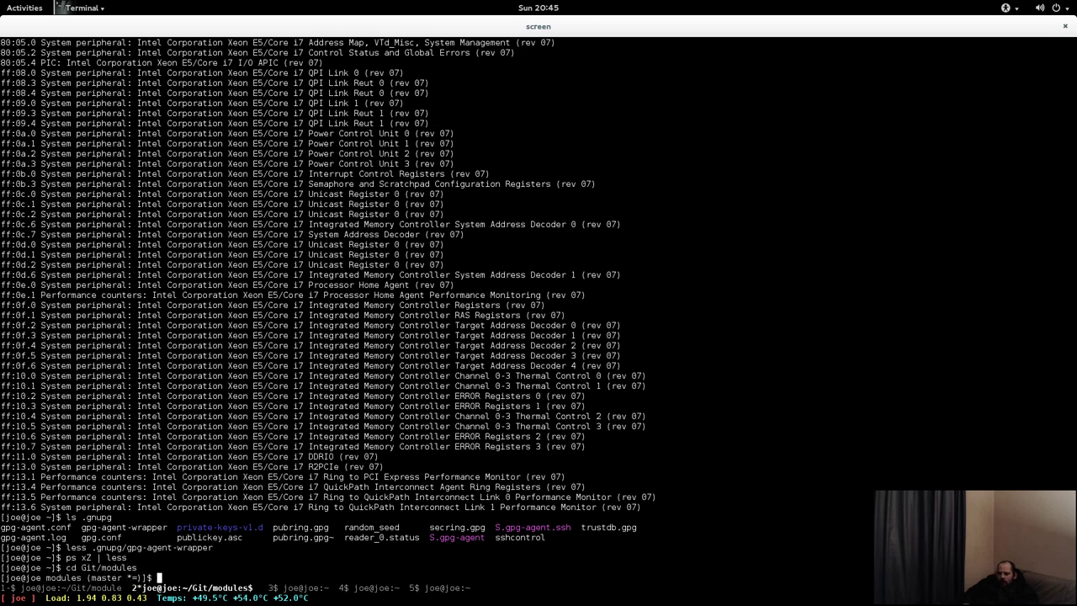
text(nano myunconfineduser.)
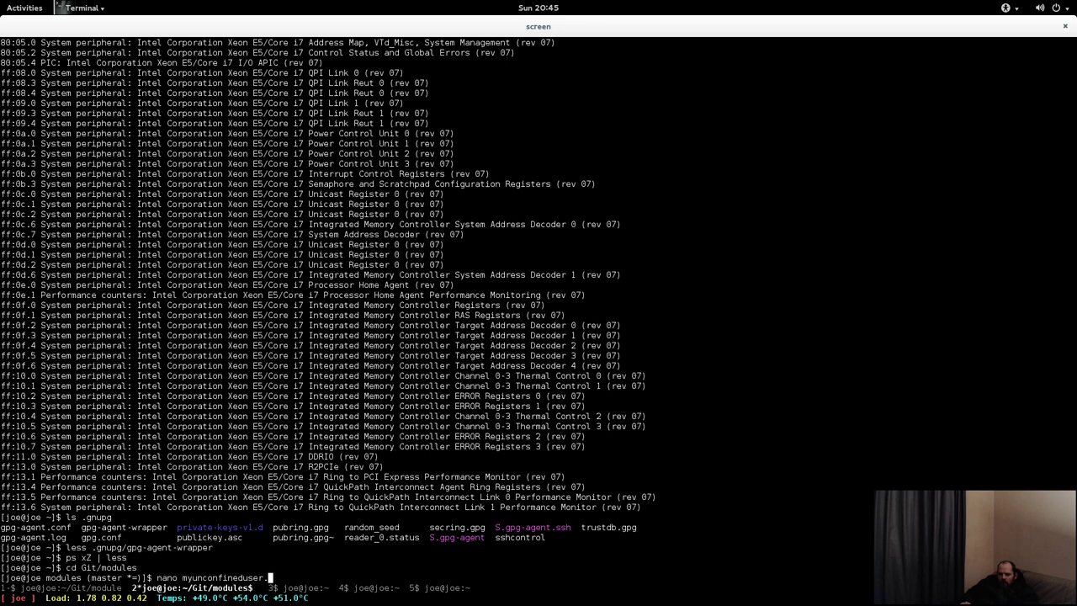
text(te)
key(Return)
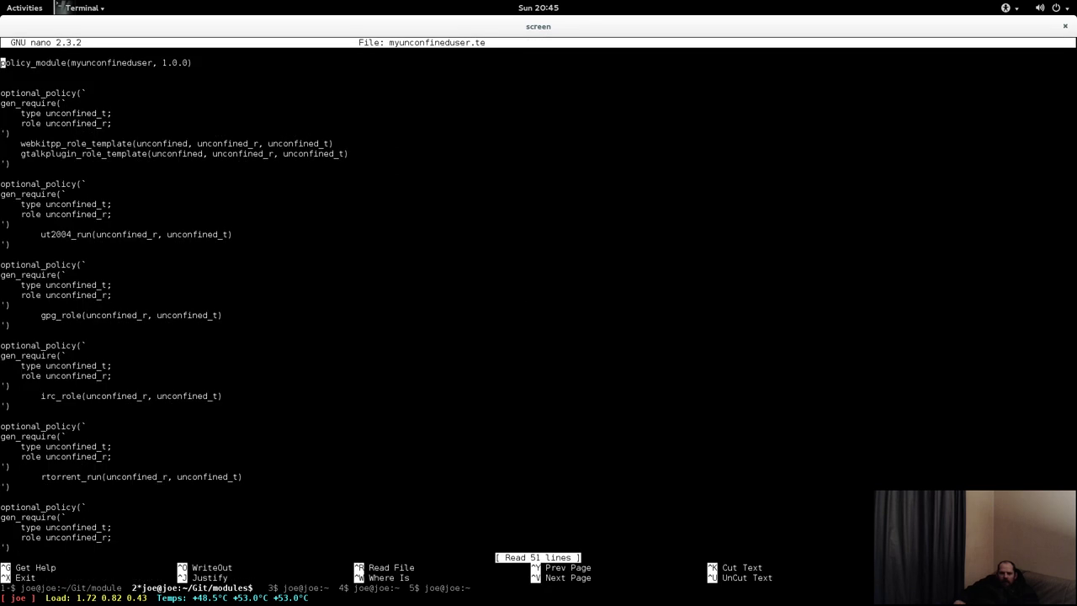
key(Down)
key(Down)
key(Down)
key(Down)
key(Down)
key(Down)
key(Down)
key(Down)
key(Down)
key(Down)
key(Down)
key(Down)
key(Down)
key(Down)
key(Down)
key(Down)
key(Down)
key(Down)
key(Down)
key(Down)
key(Up)
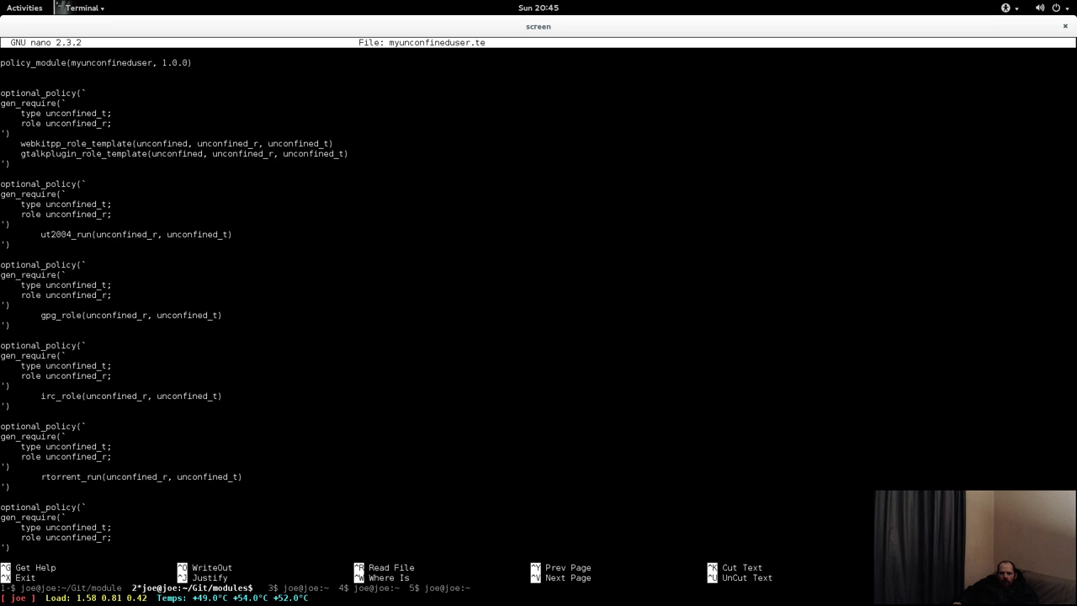
key(Up)
key(Up)
key(Up)
key(Up)
key(Down)
key(Down)
key(Down)
key(Up)
key(Up)
key(Up)
key(Up)
key(Up)
key(Up)
key(Up)
key(Down)
key(Down)
key(Down)
key(Down)
key(Down)
key(Down)
key(Down)
key(Down)
Exit nano without saving and switch screen back to window 1 with the ffmpeg recording.
key(ctrl+x)
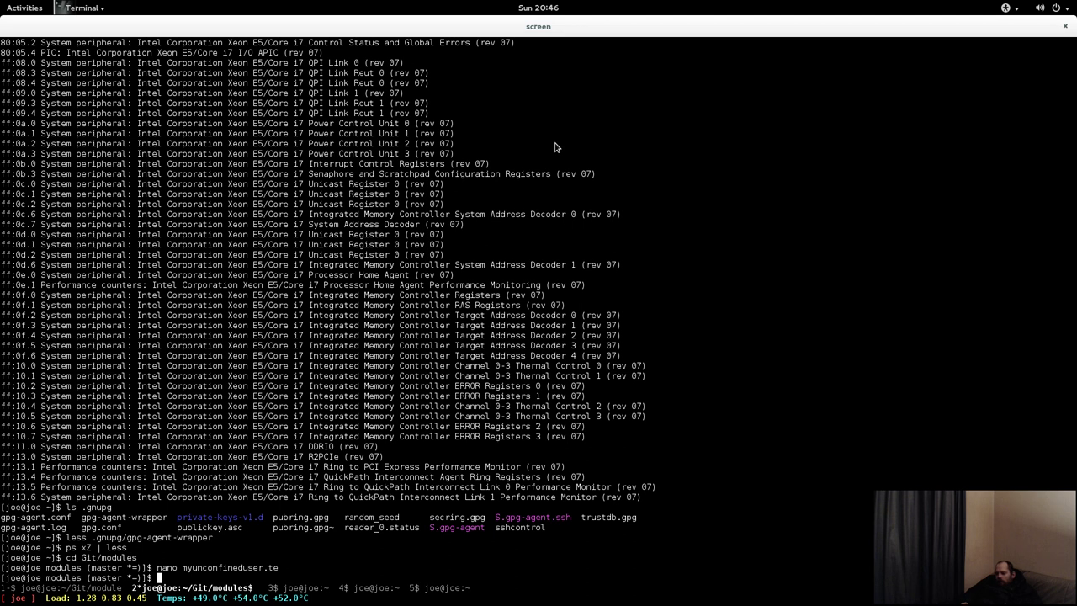
key(ctrl+a)
key(1)
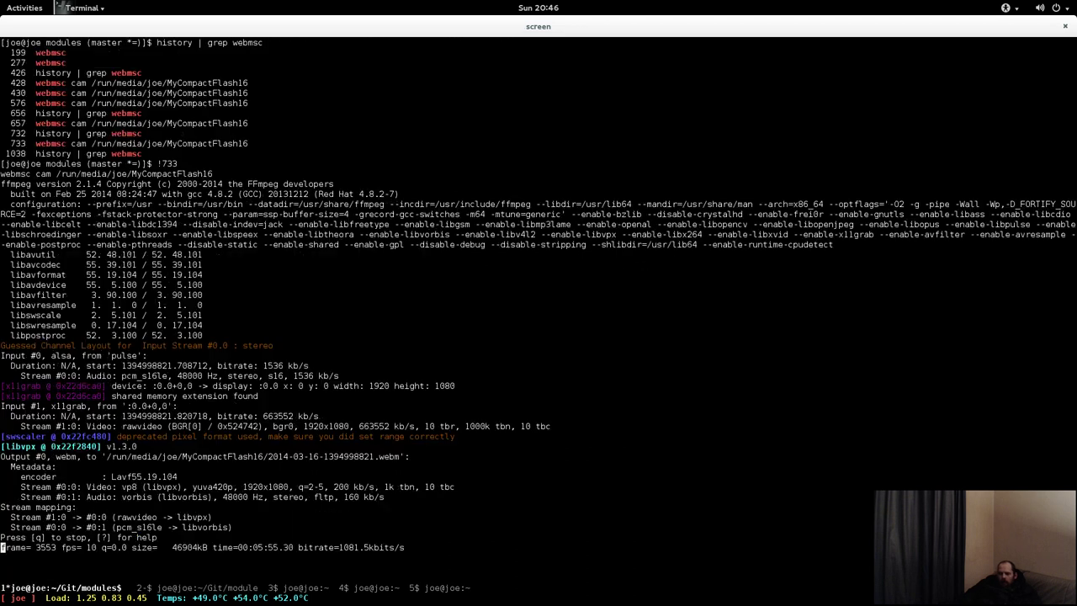